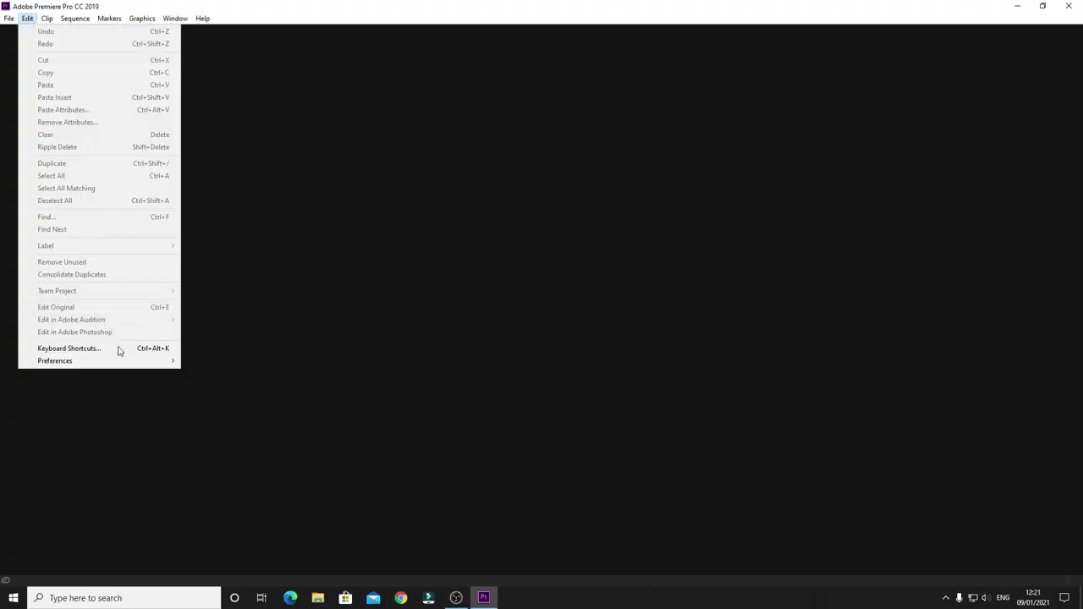
Search Windows for "run", open the Run app and start the path with c:.
mouse_move(125, 363)
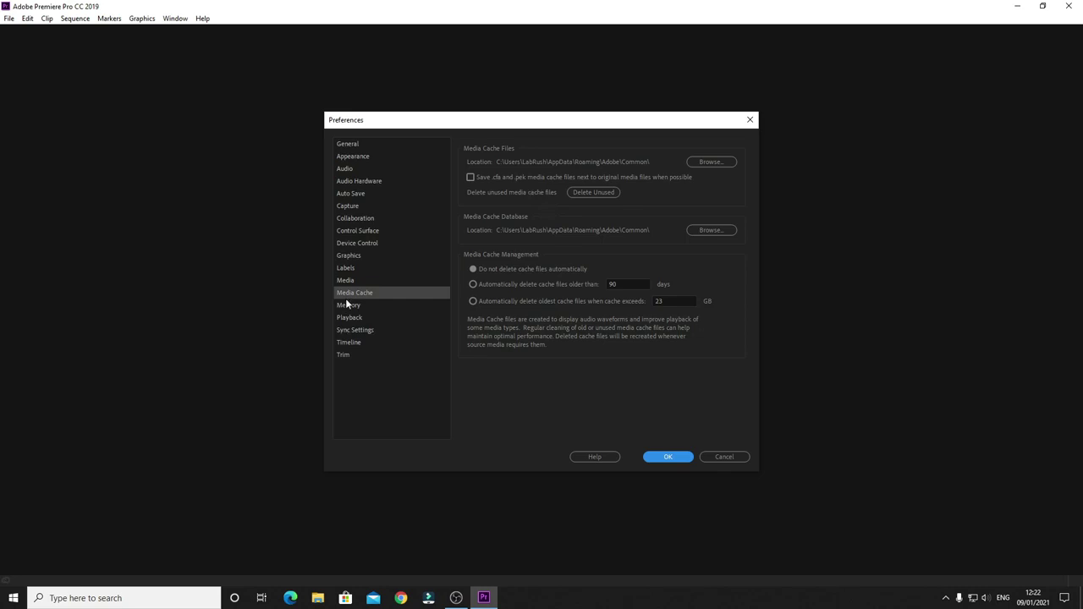
click(148, 594)
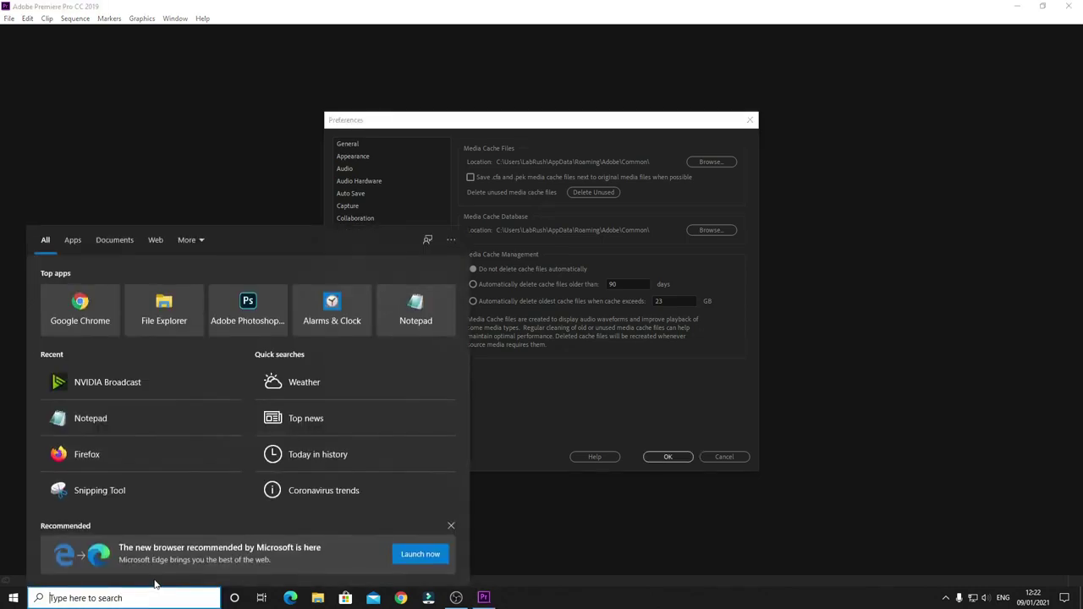
text(run)
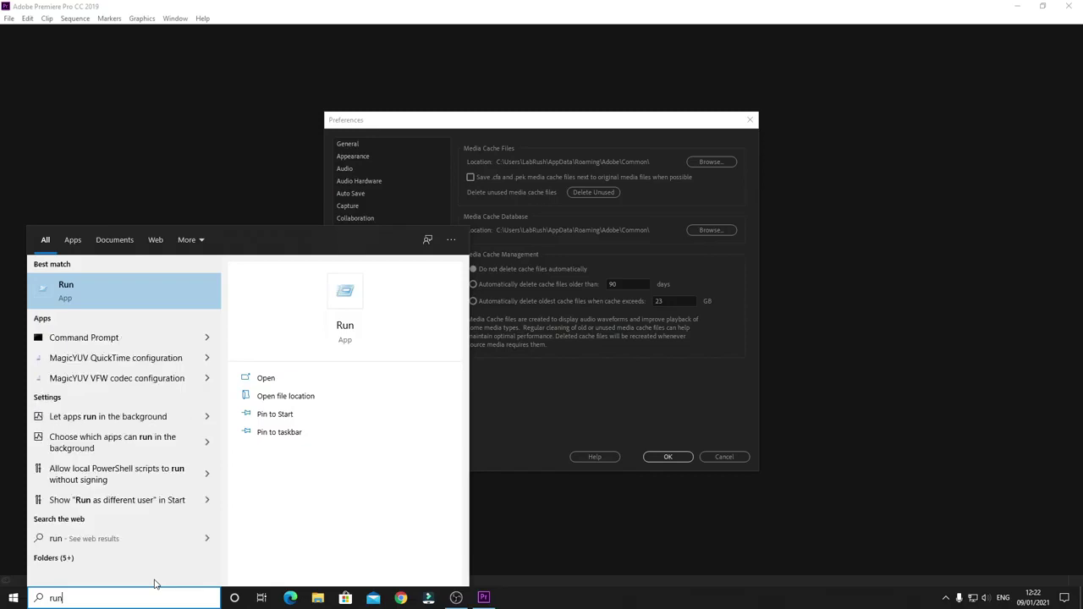
click(138, 283)
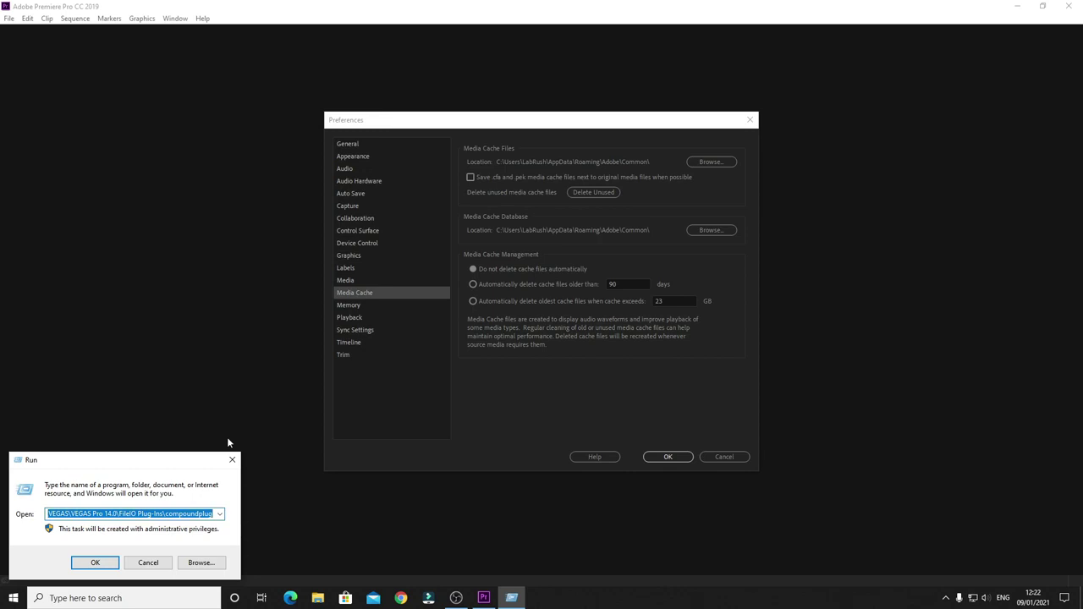
text(c)
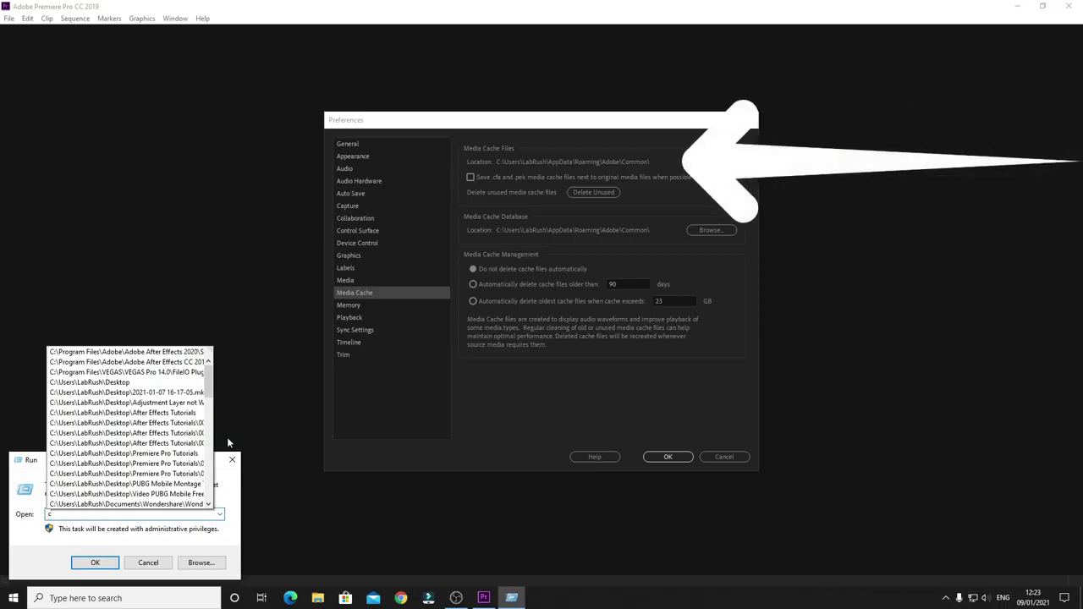
text(:)
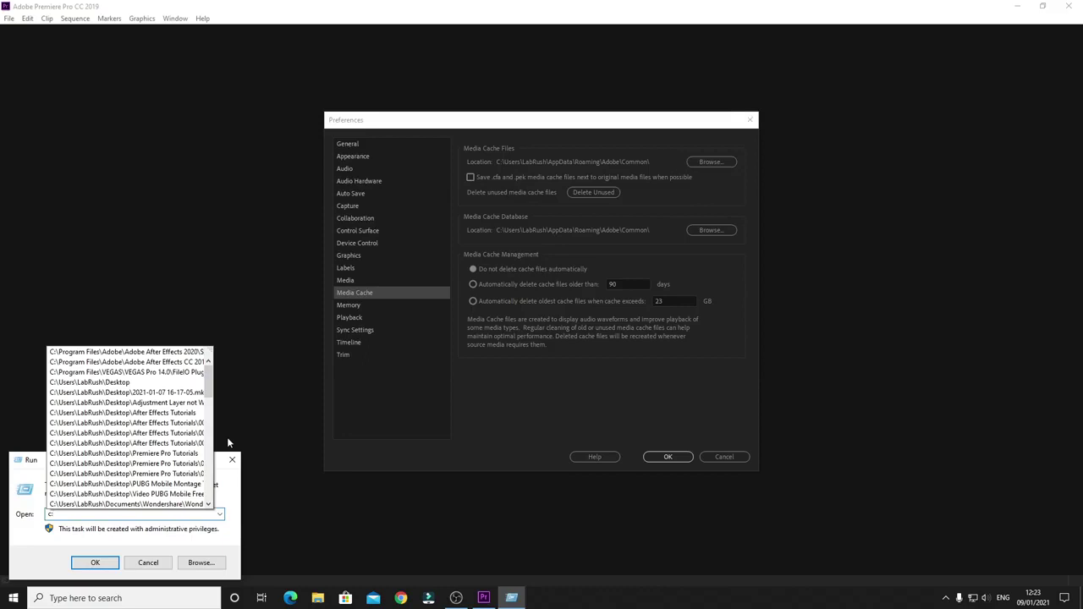
text(/)
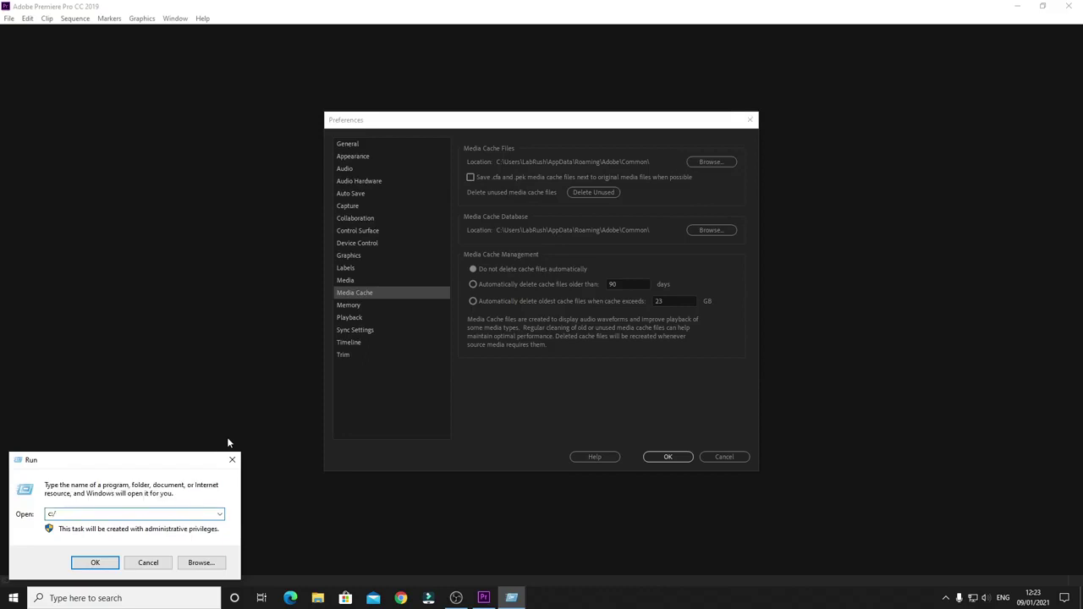
text(users)
key(BackSpace)
key(BackSpace)
key(BackSpace)
key(BackSpace)
key(BackSpace)
key(BackSpace)
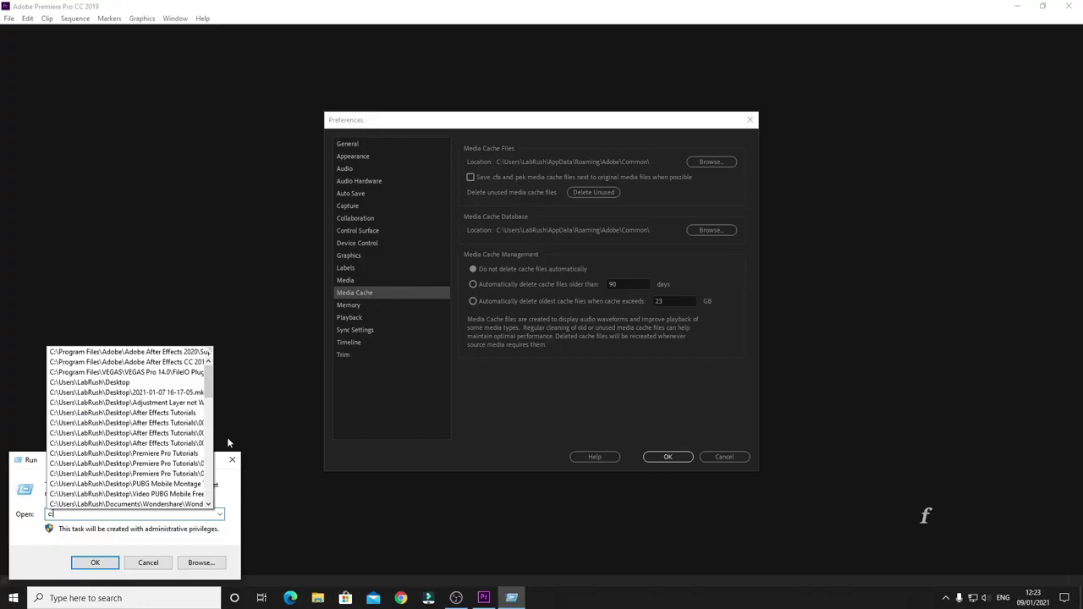
Extend the Run path to the LabRush user folder, c:\Users\LabRush\.
text(\)
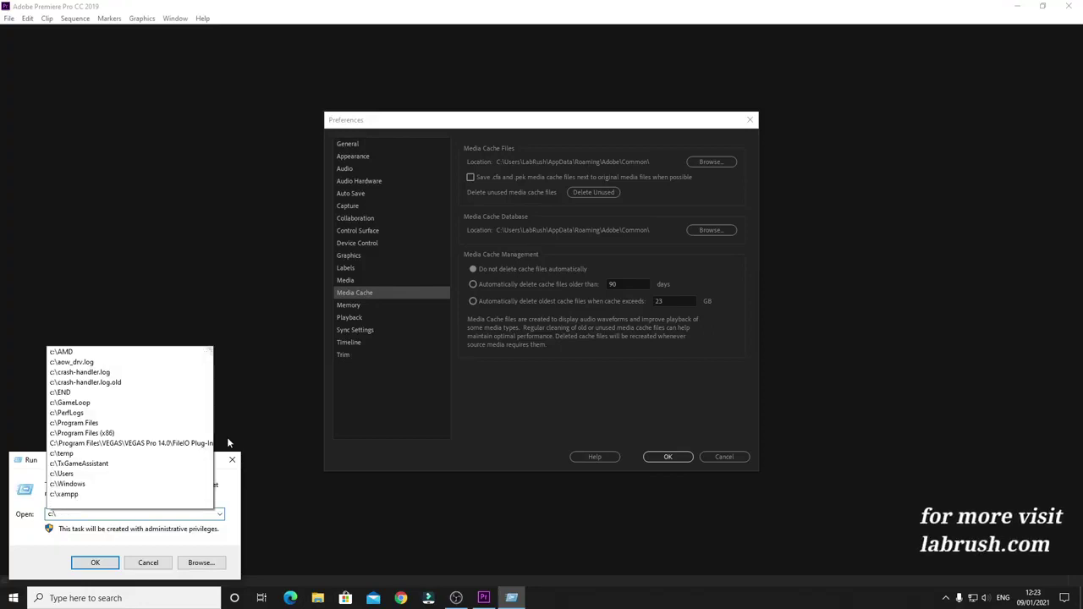
text(us)
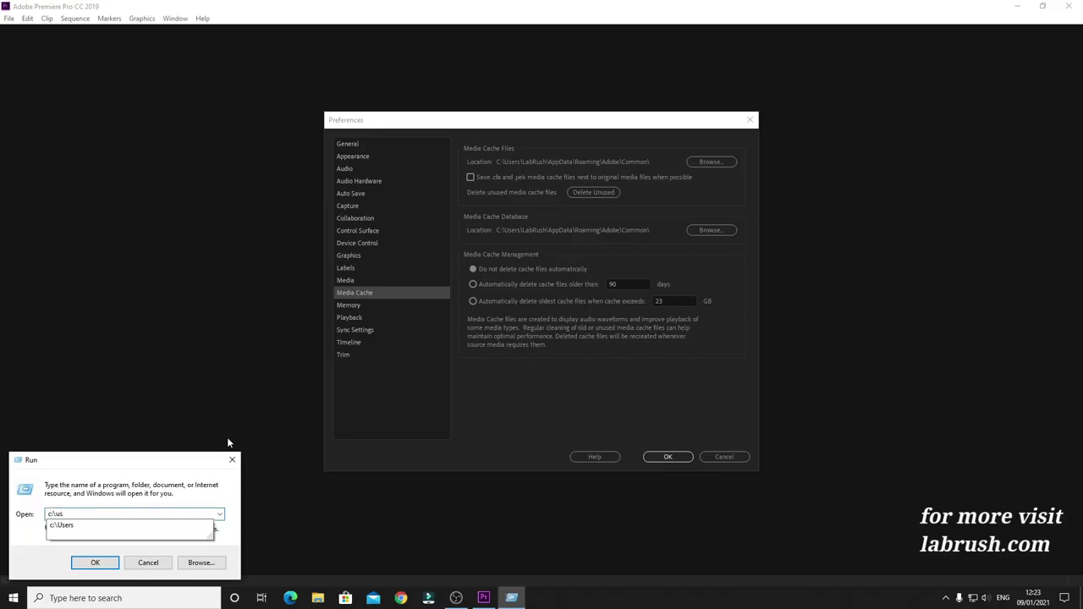
key(Down)
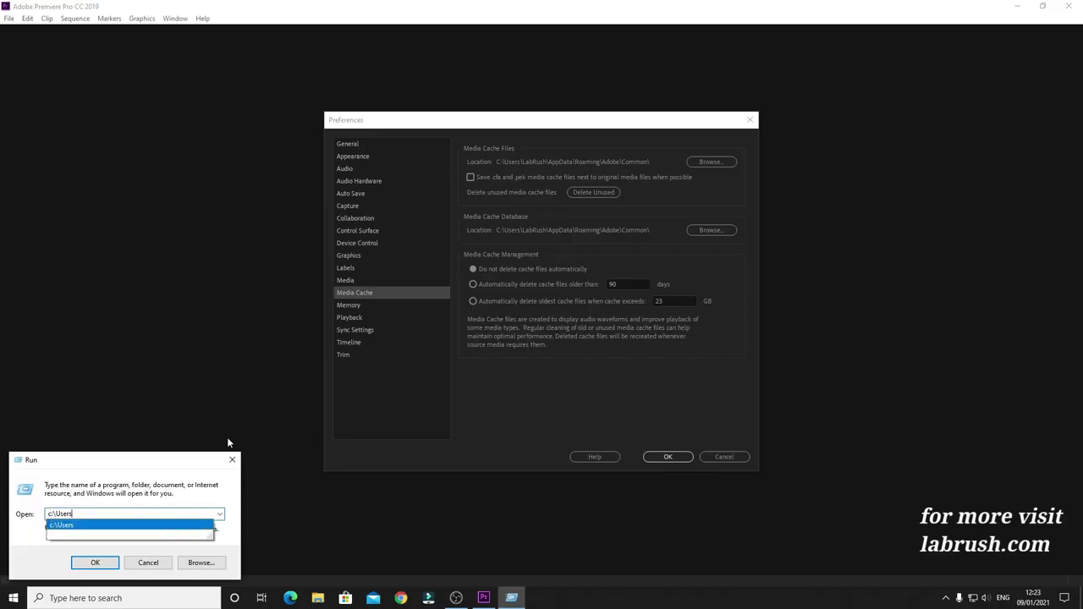
text(\)
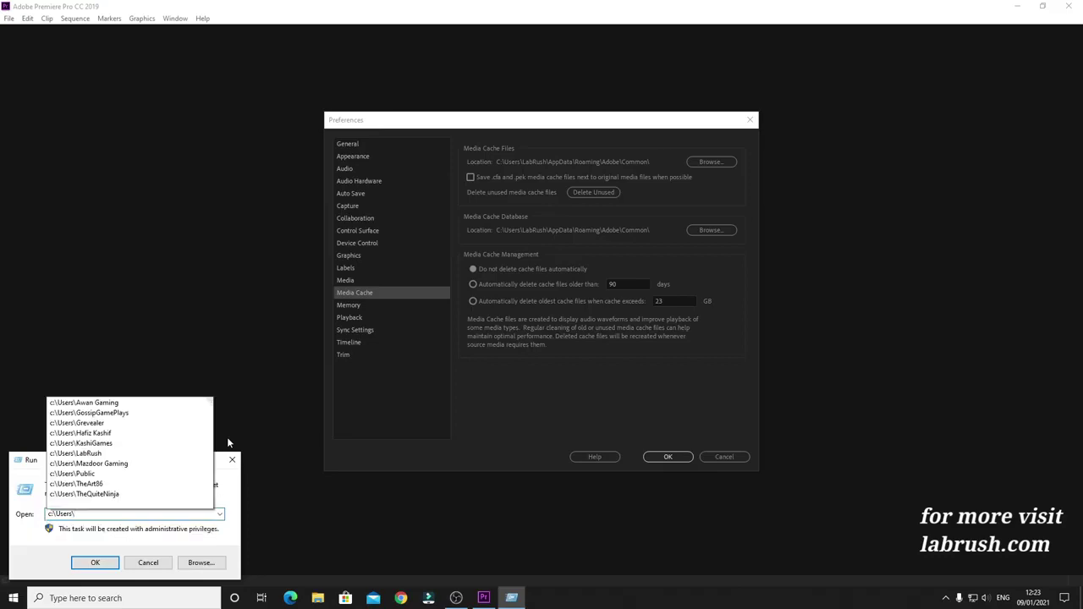
text(l)
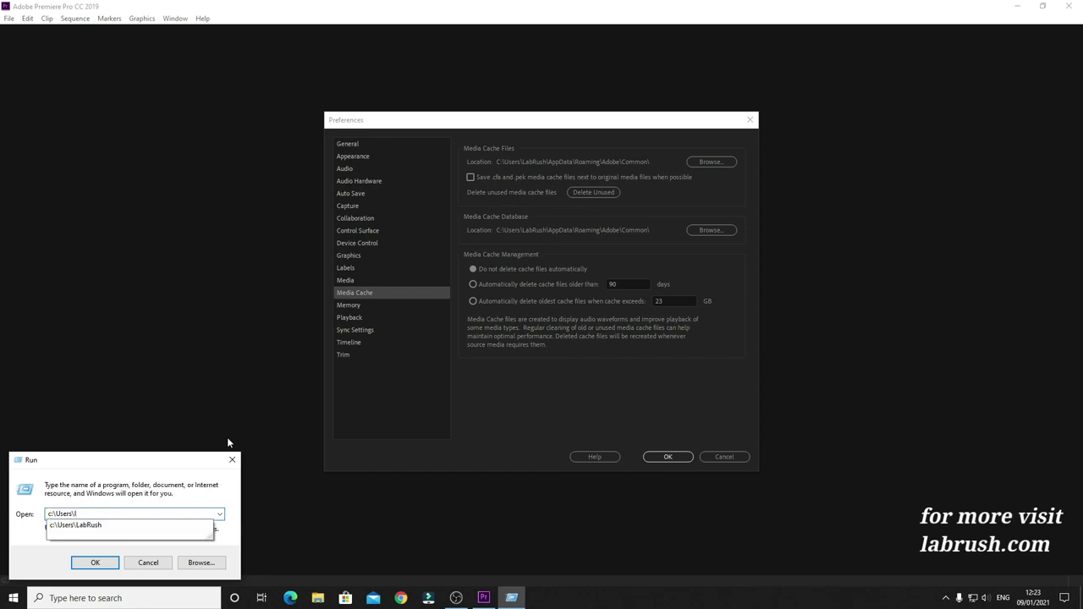
key(Down)
text(\)
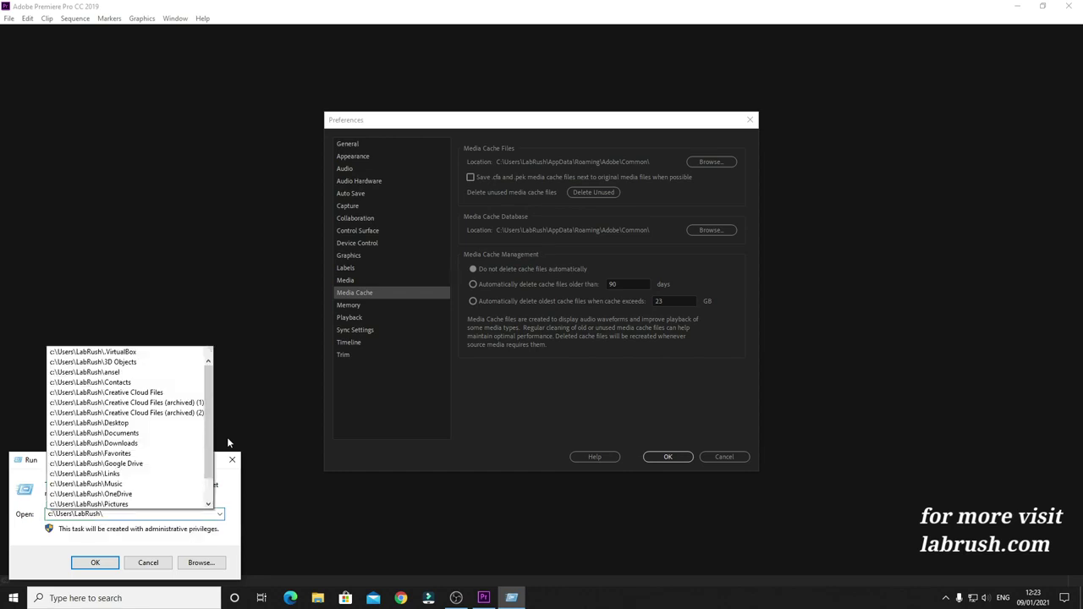
Complete the path with appdata\Roaming\Adobe\Common and open that folder.
text(app)
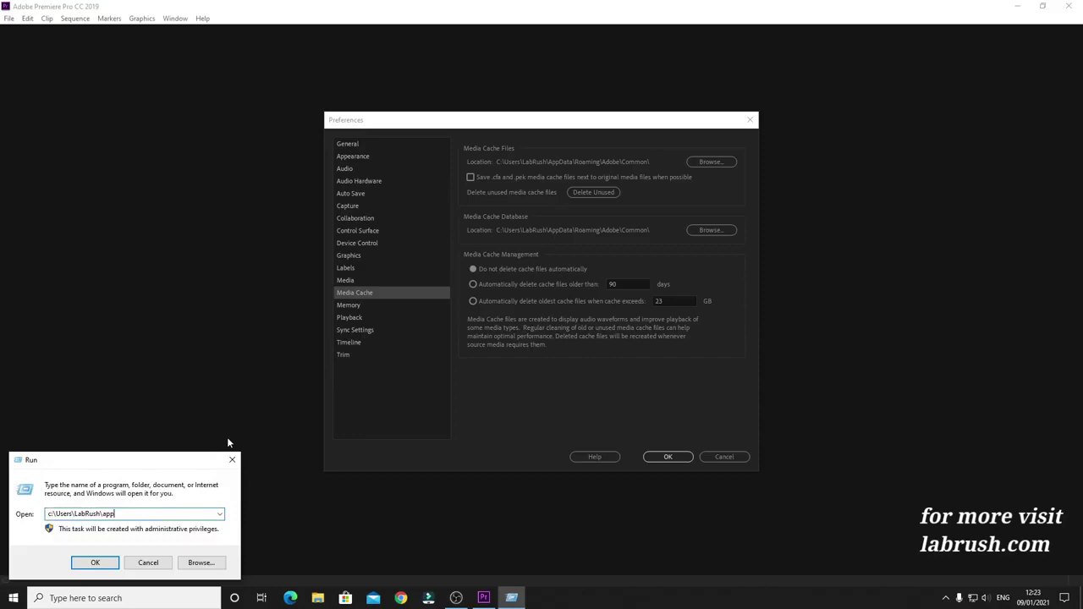
text(data\)
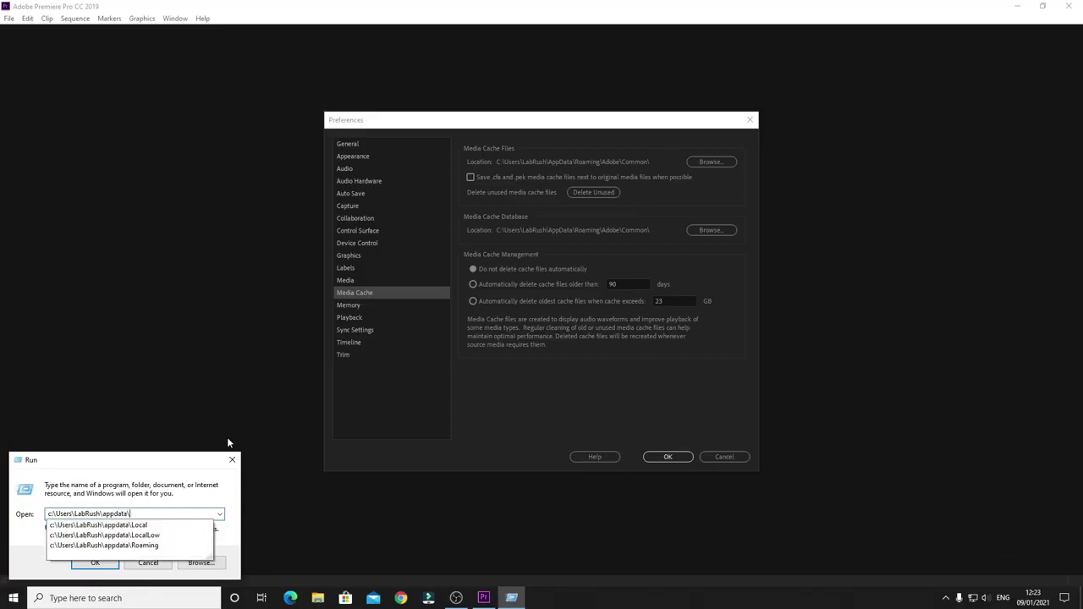
key(Down)
key(Down)
key(Down)
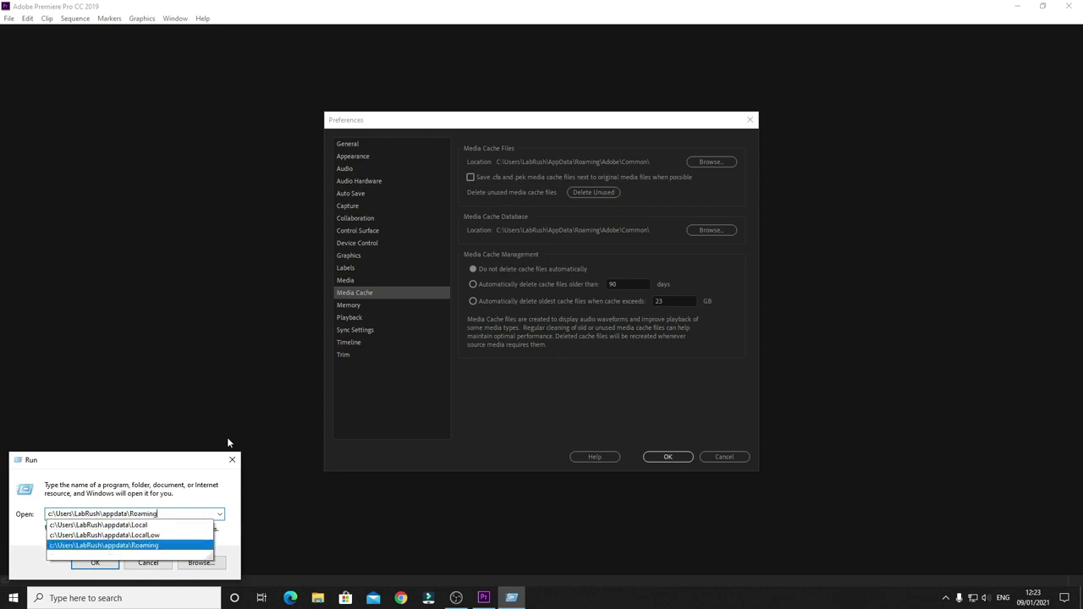
text(\a)
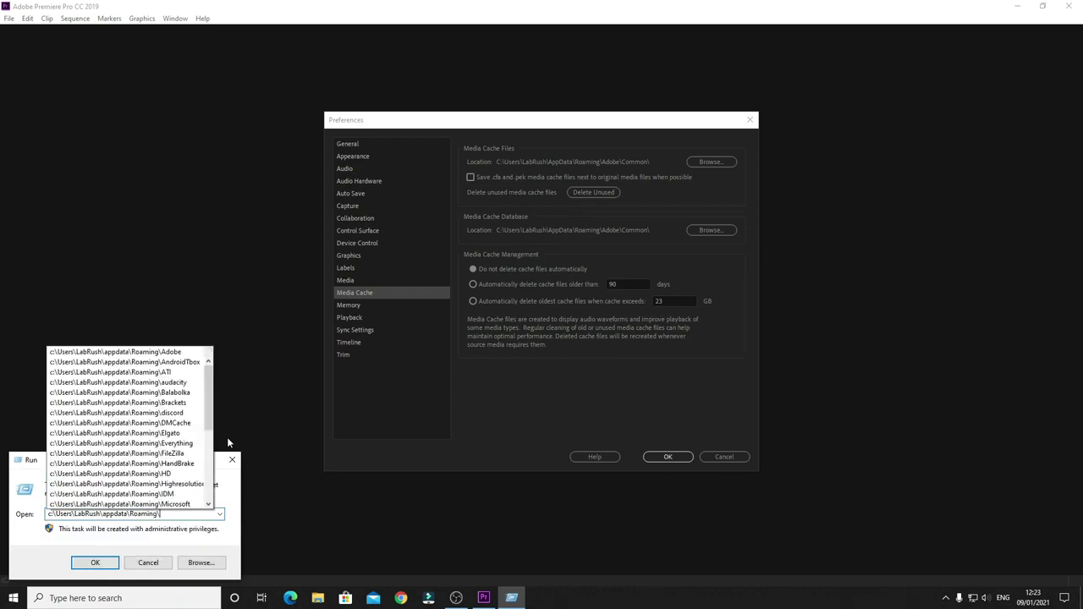
key(Down)
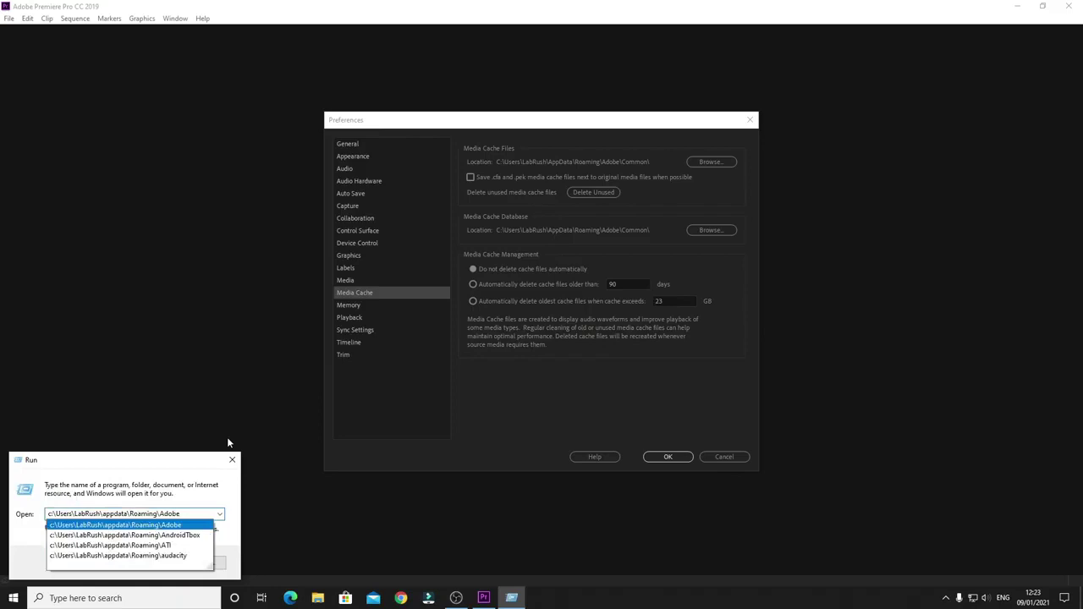
text(\Adobe\)
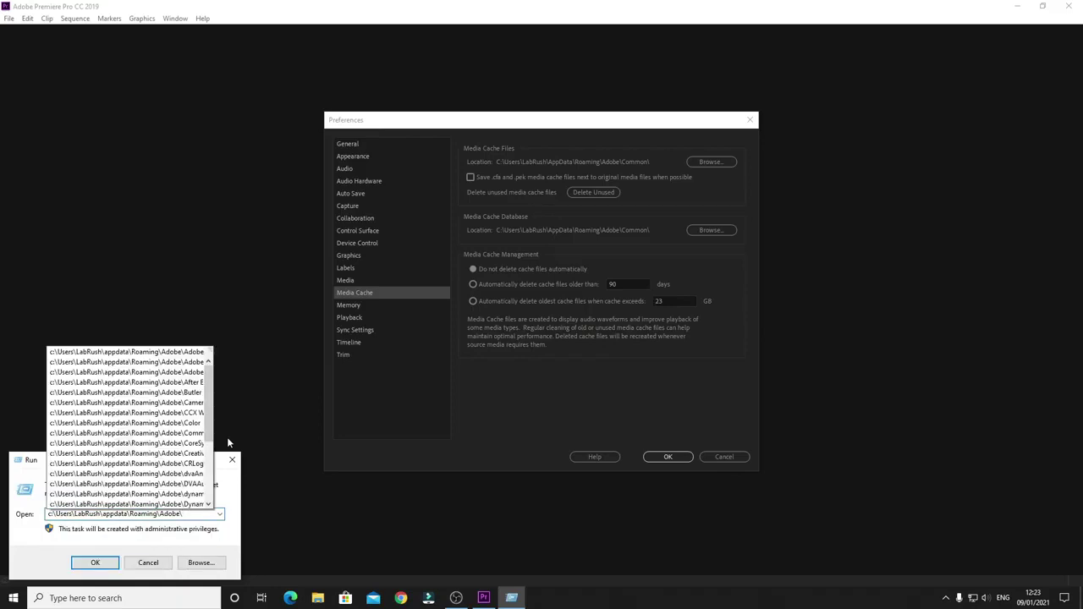
text(comm)
key(Down)
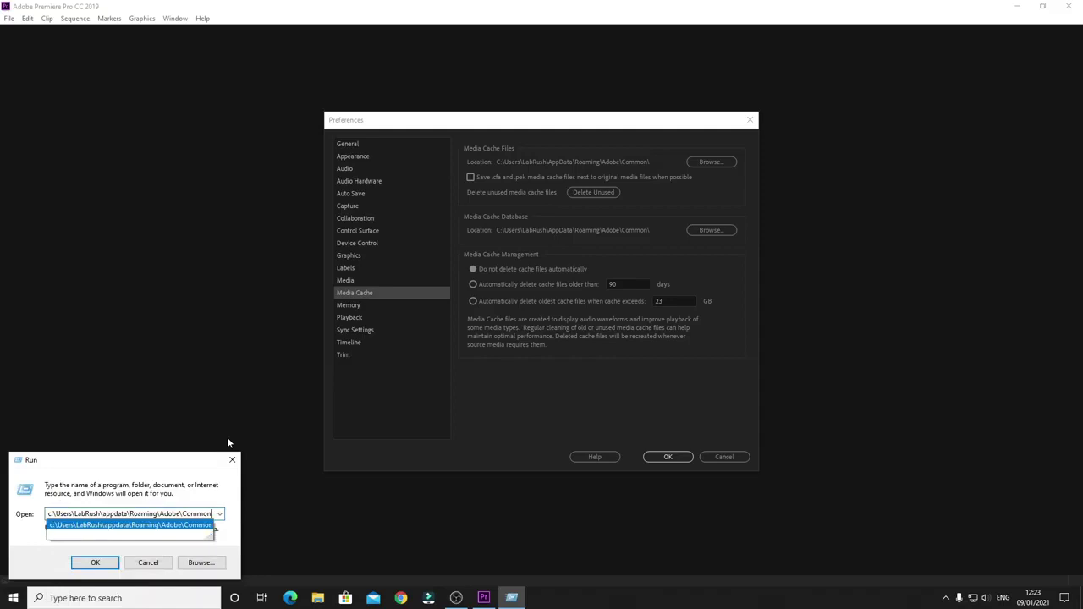
key(Return)
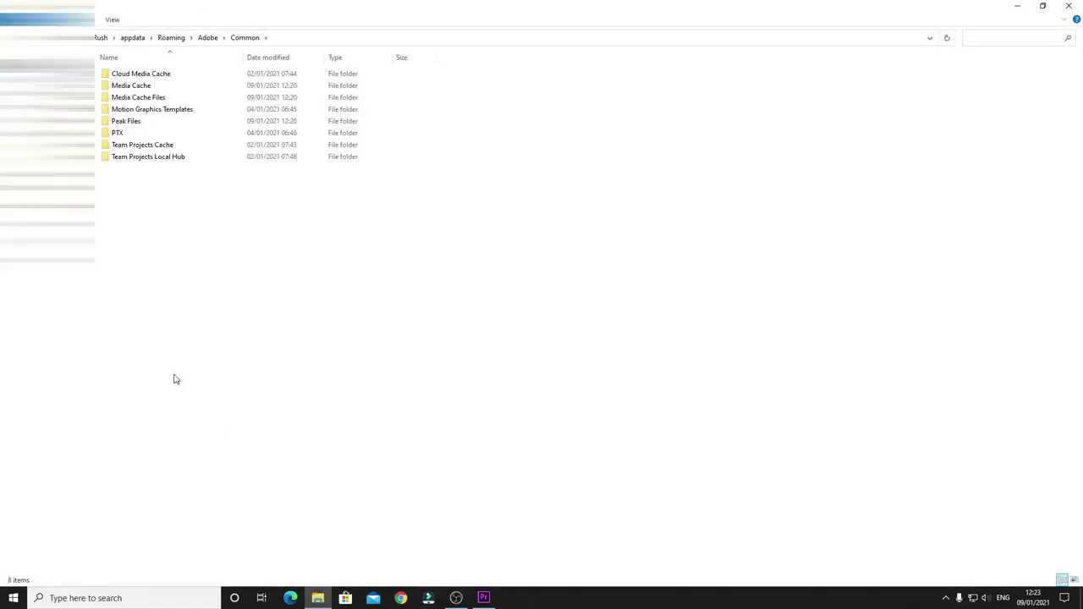
Browse from the Adobe folder through Common into Media Cache Files and select all the files there.
click(209, 38)
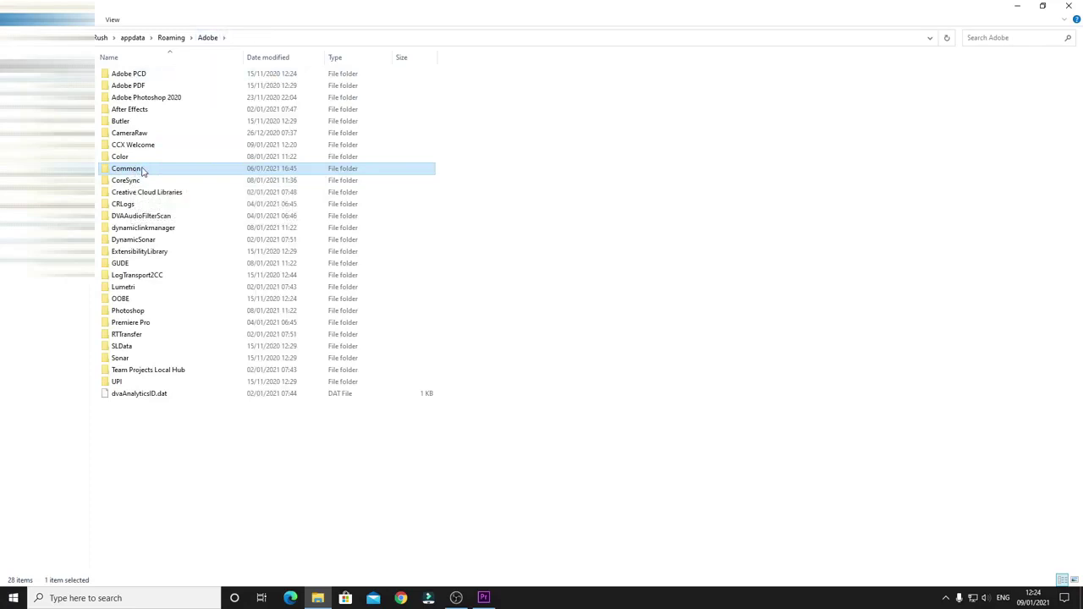
double_click(127, 168)
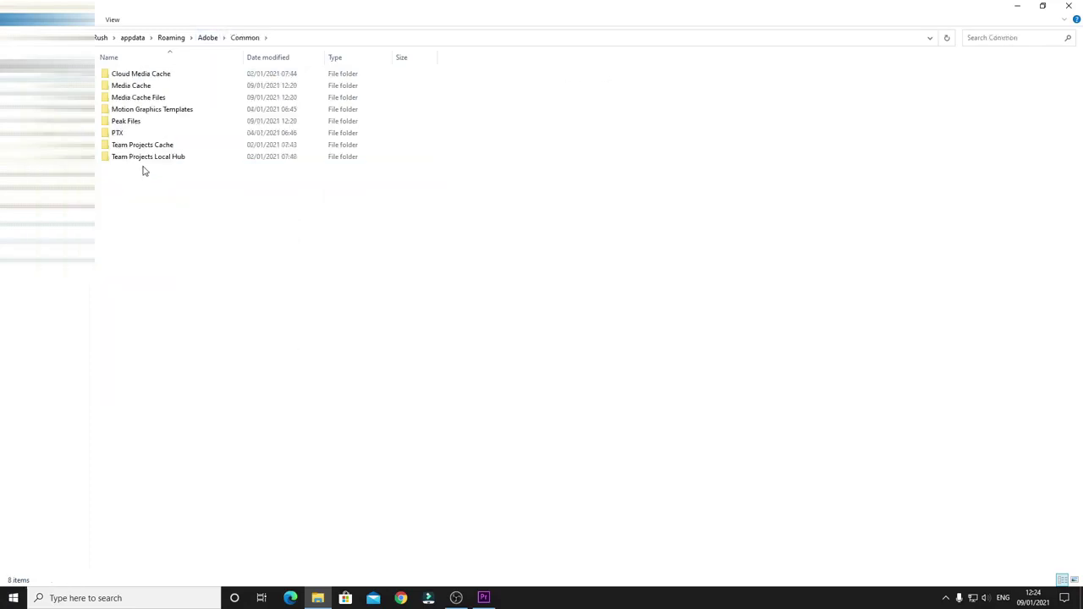
double_click(140, 98)
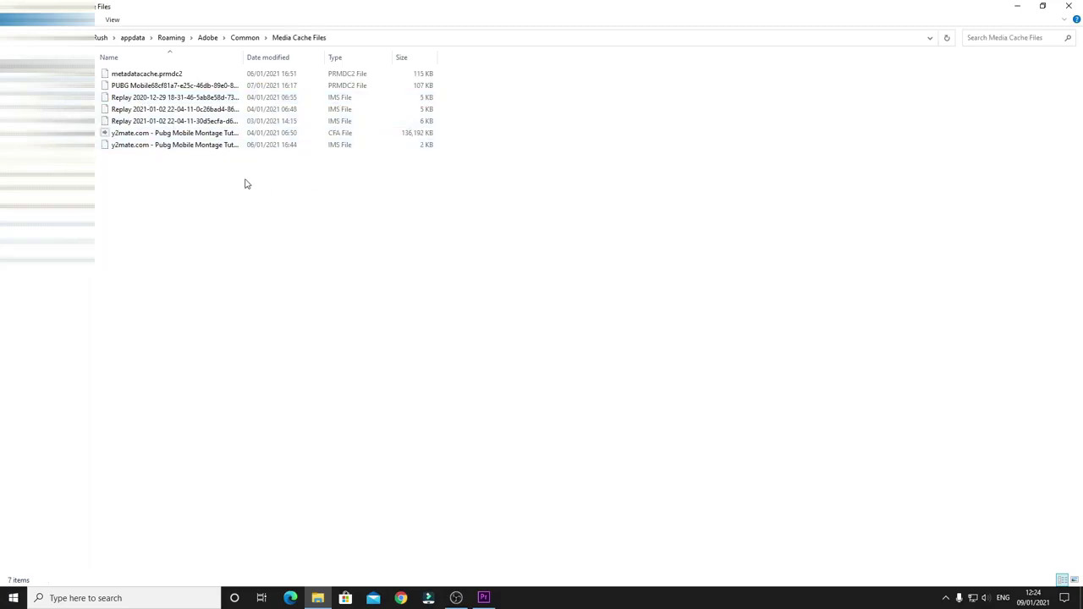
drag(233, 242, 160, 74)
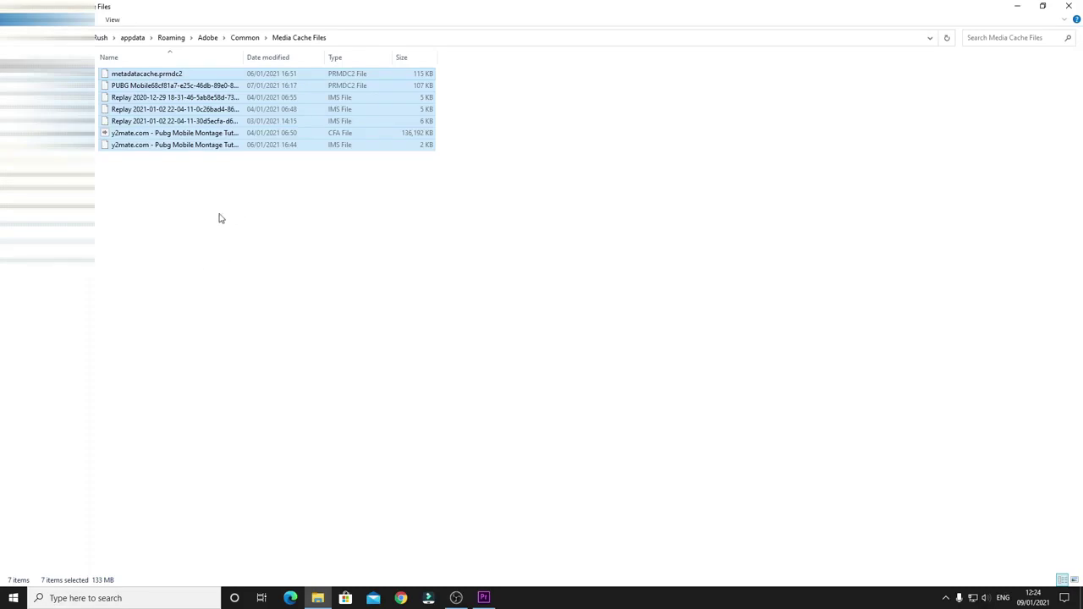
Return to the Common folder and send a shortcut to Media Cache Files to the desktop.
click(251, 38)
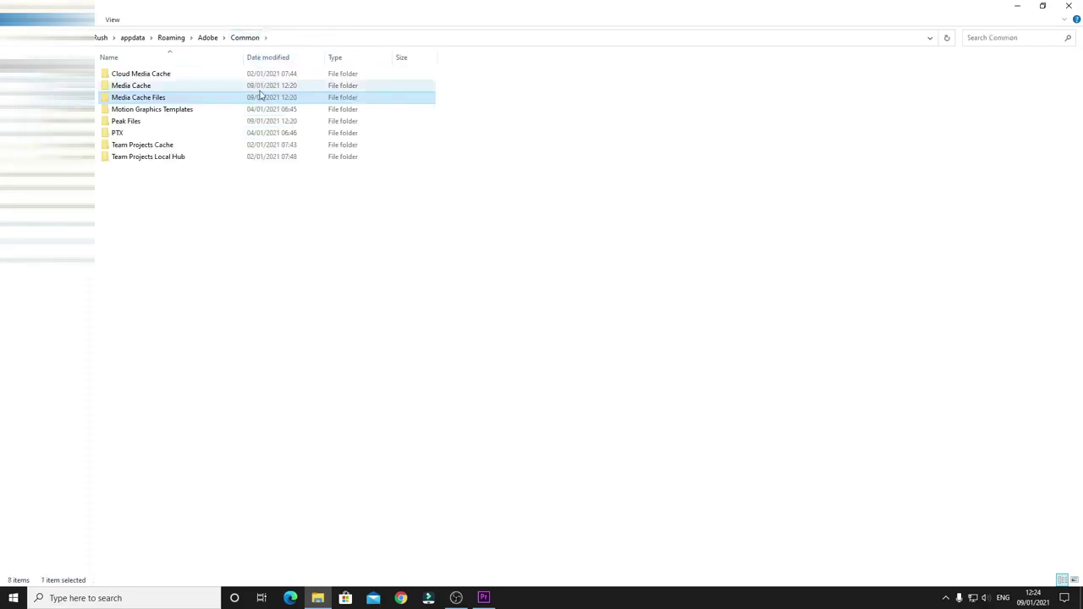
double_click(142, 98)
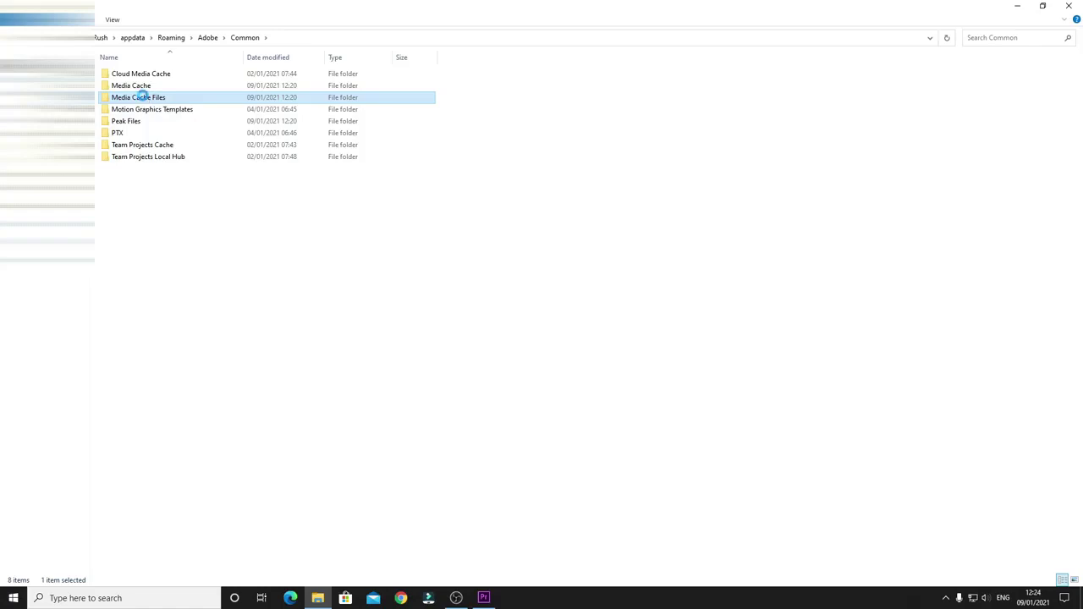
right_click(142, 98)
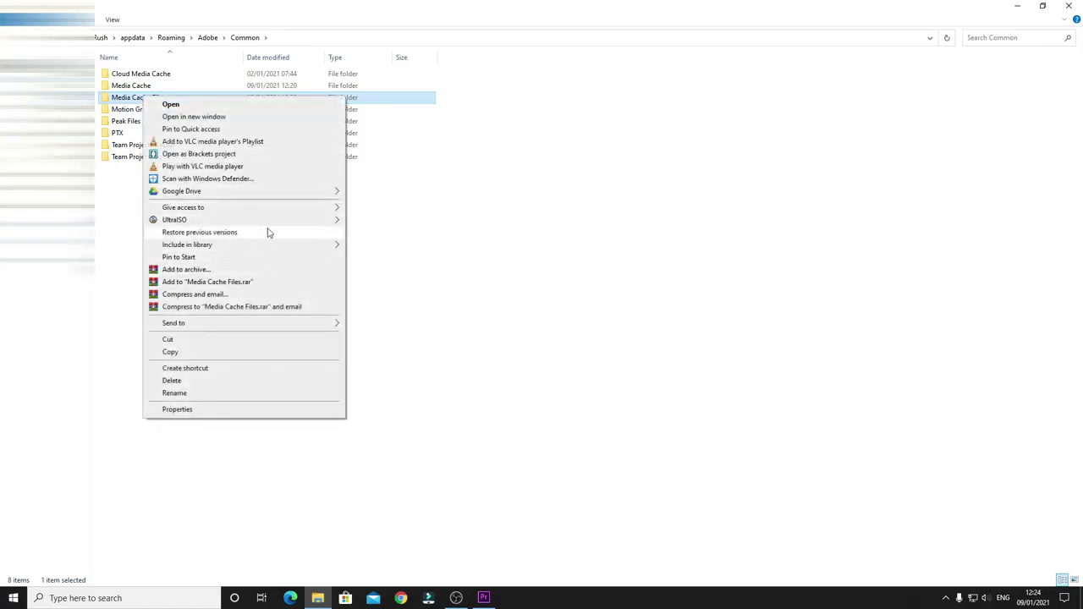
mouse_move(298, 325)
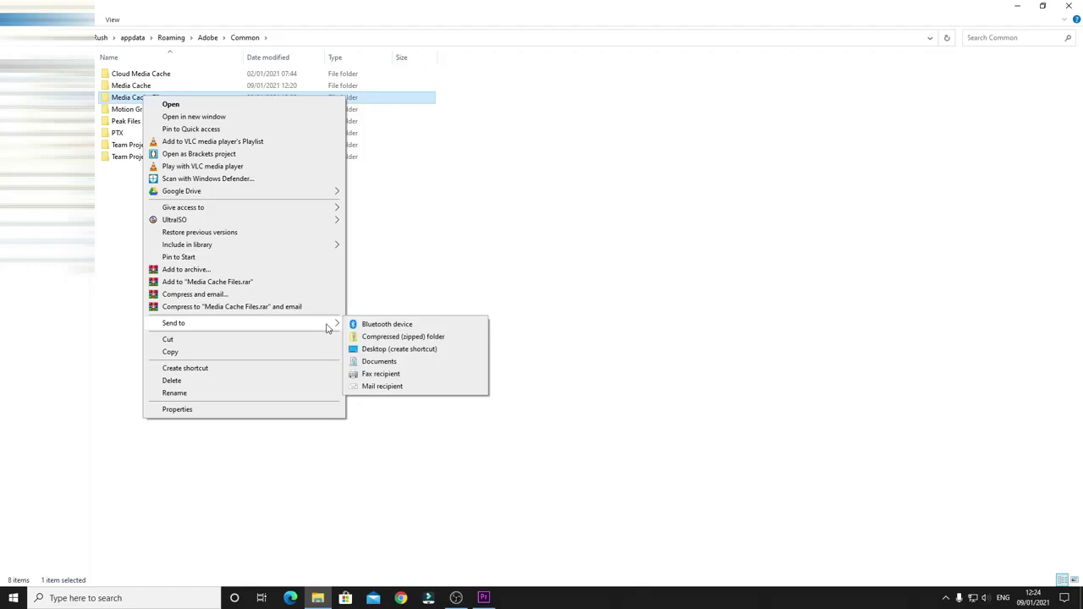
click(381, 350)
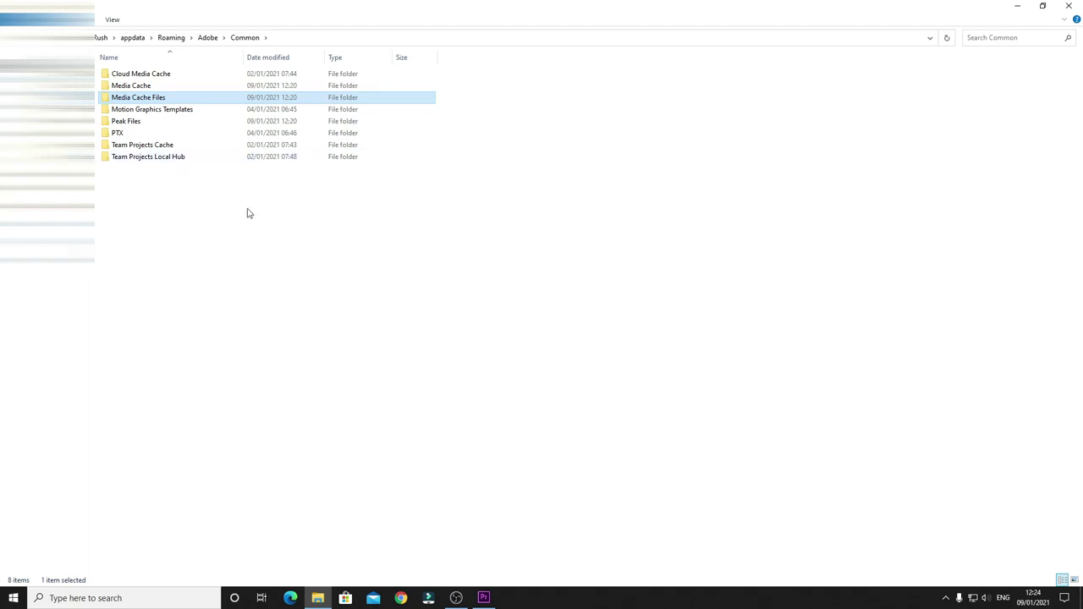
Permanently delete all the files inside the Media Cache Files folder in File Explorer.
click(483, 598)
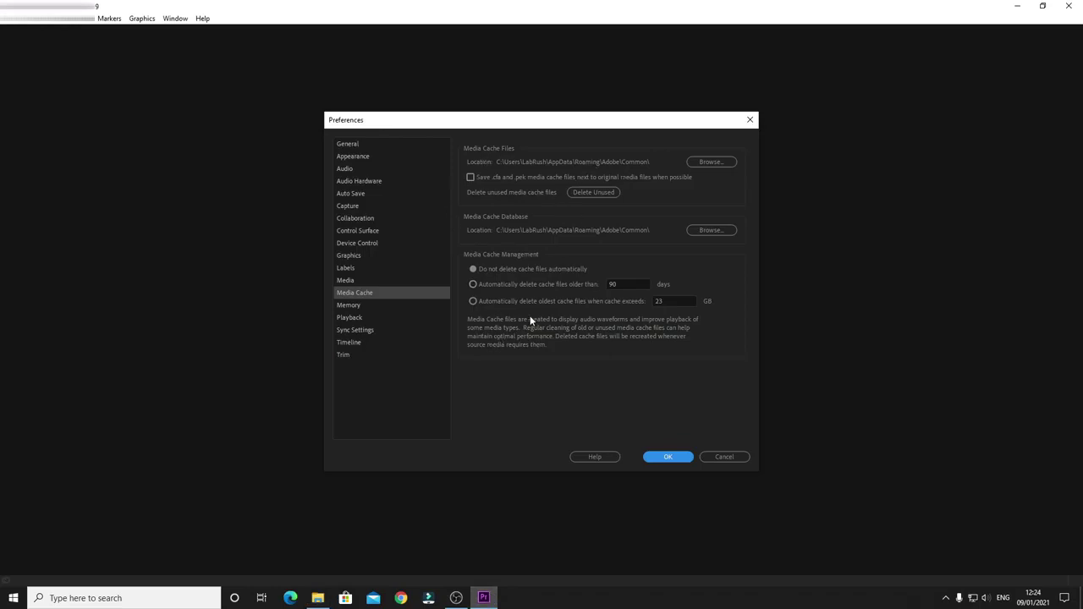
click(317, 598)
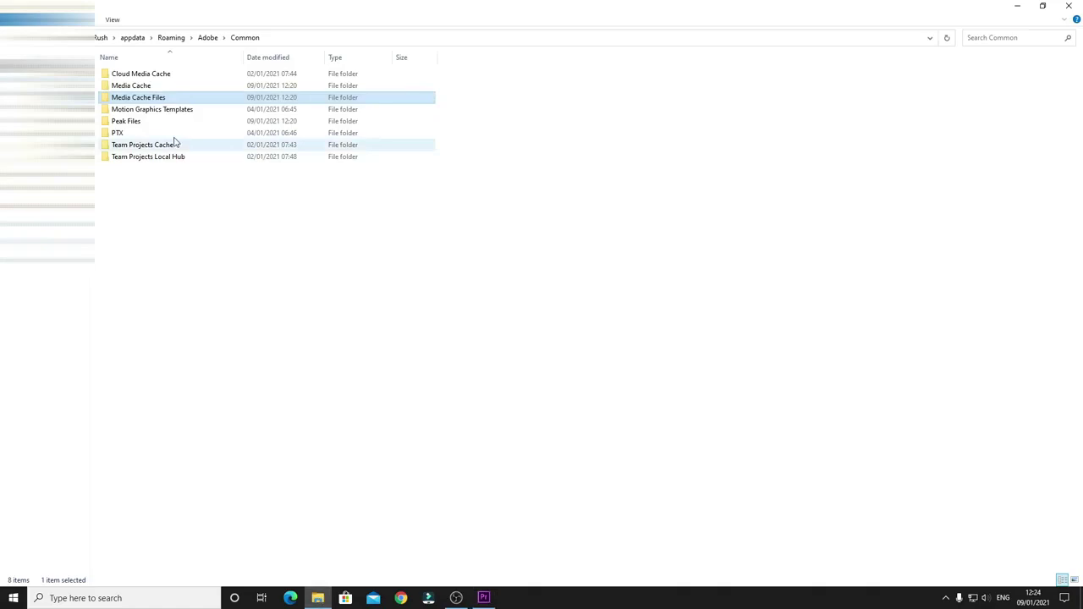
double_click(149, 97)
drag(313, 310, 156, 76)
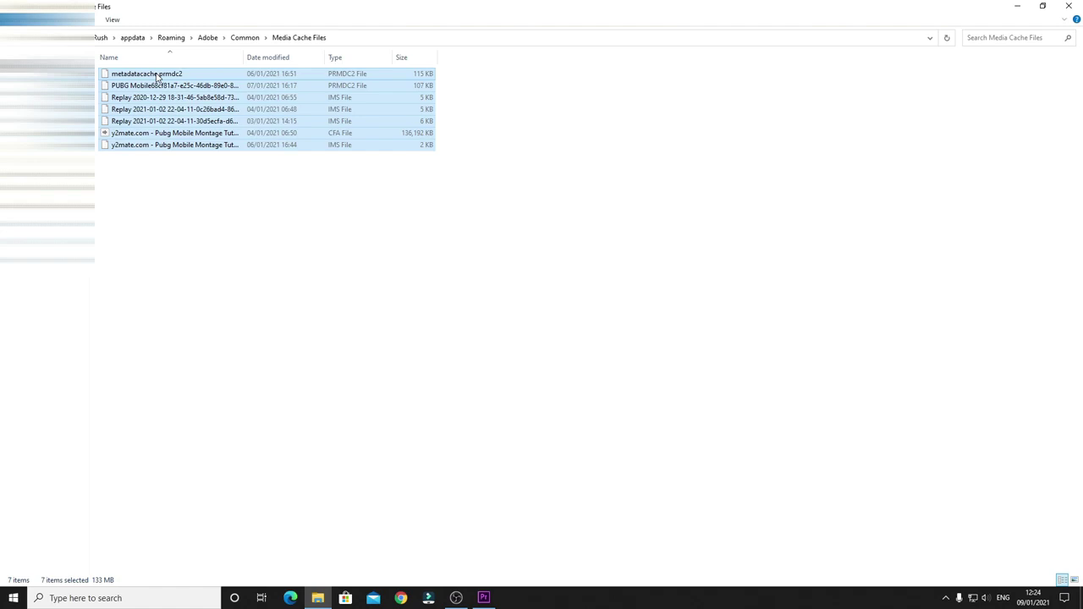
key(shift+Delete)
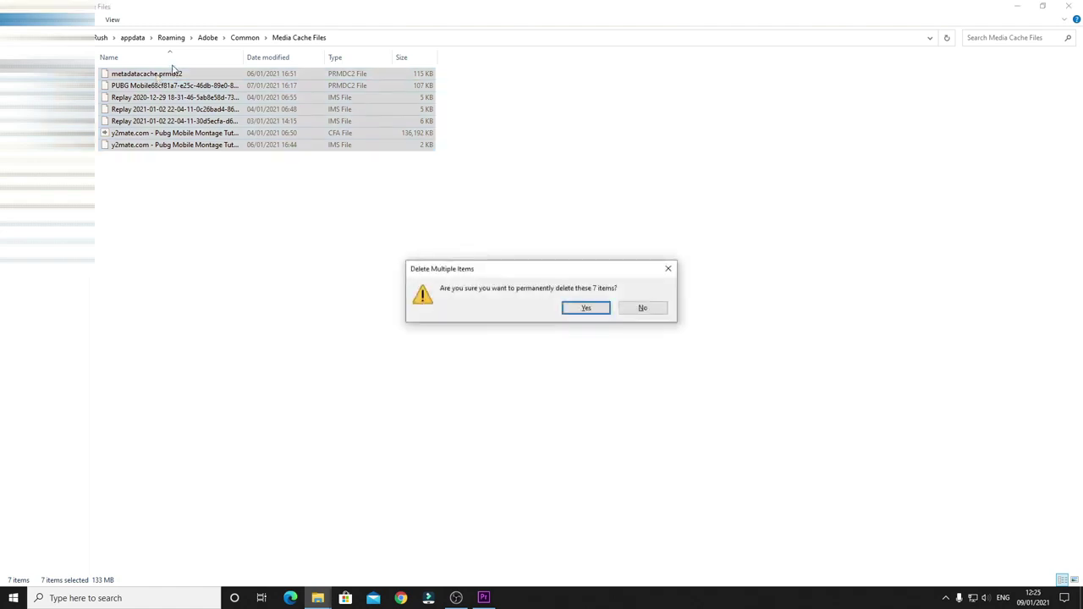
click(584, 309)
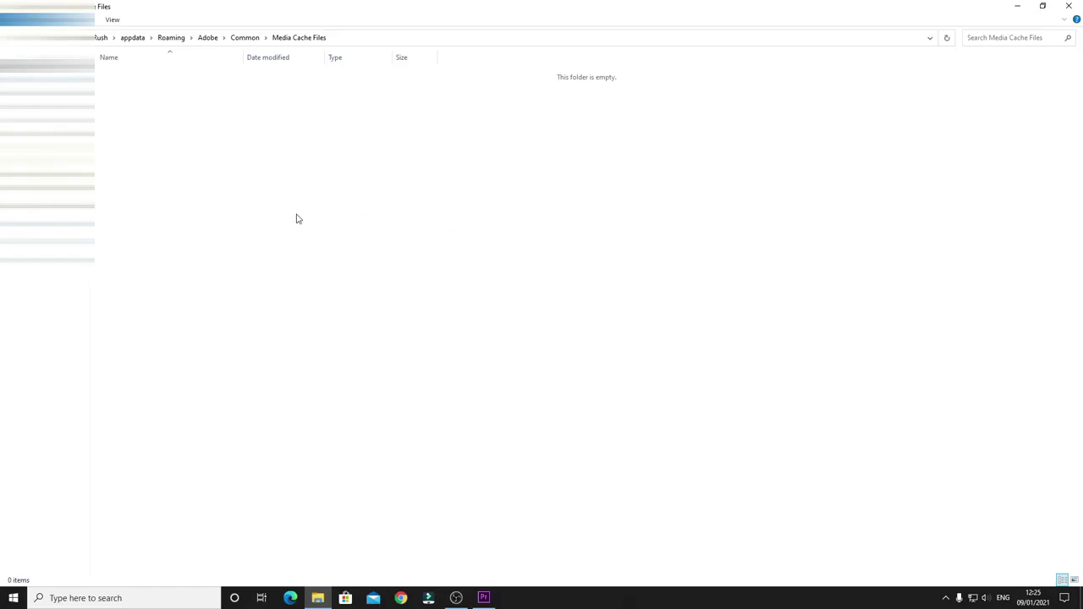
Switch to Premiere Pro, delete the unused media cache files and accept the preferences.
click(483, 597)
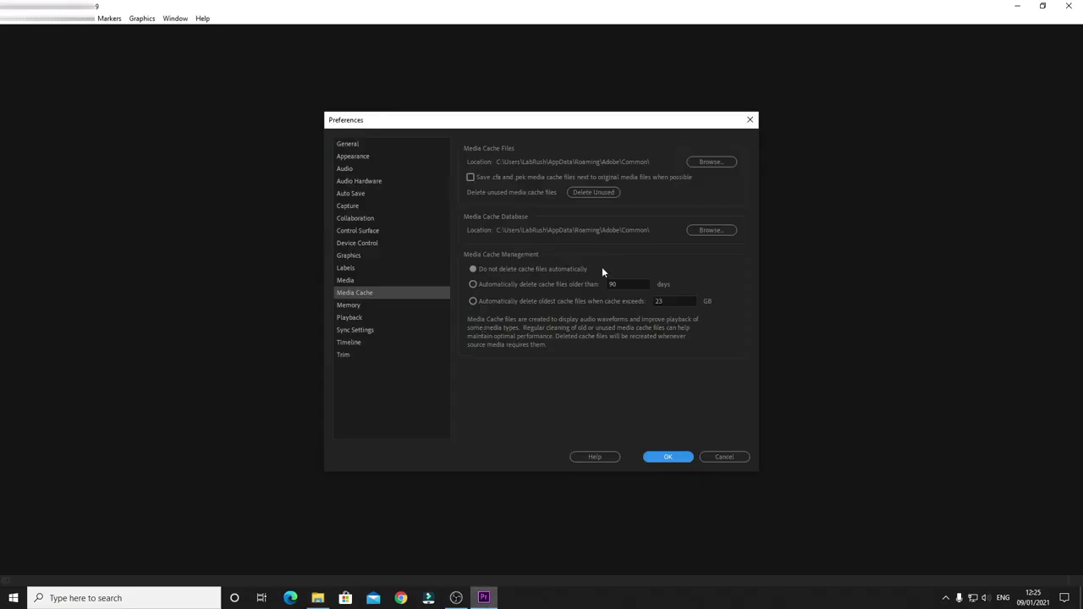
click(592, 192)
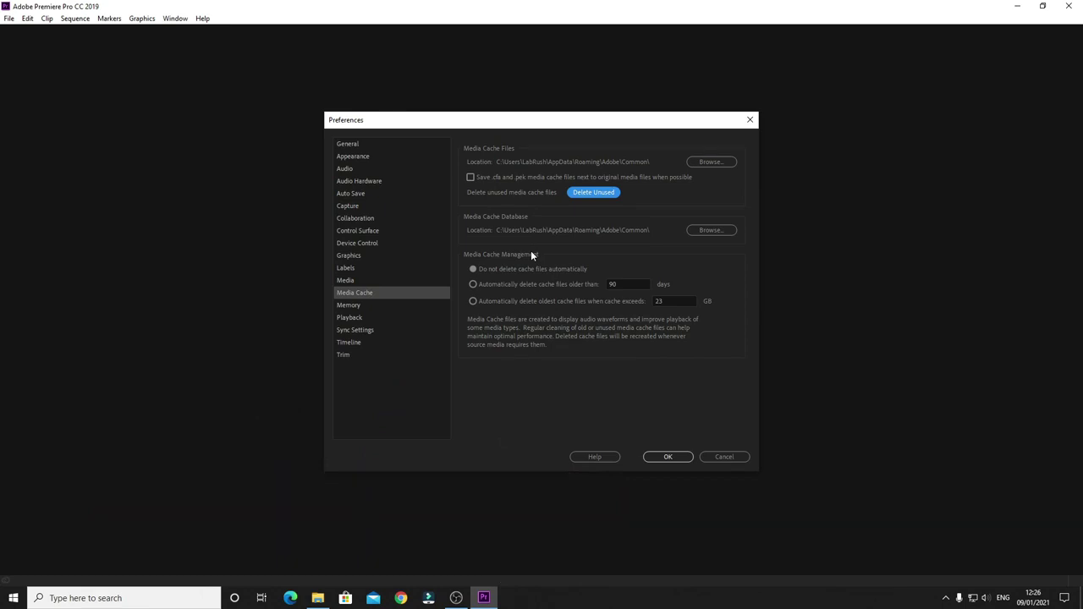
click(680, 457)
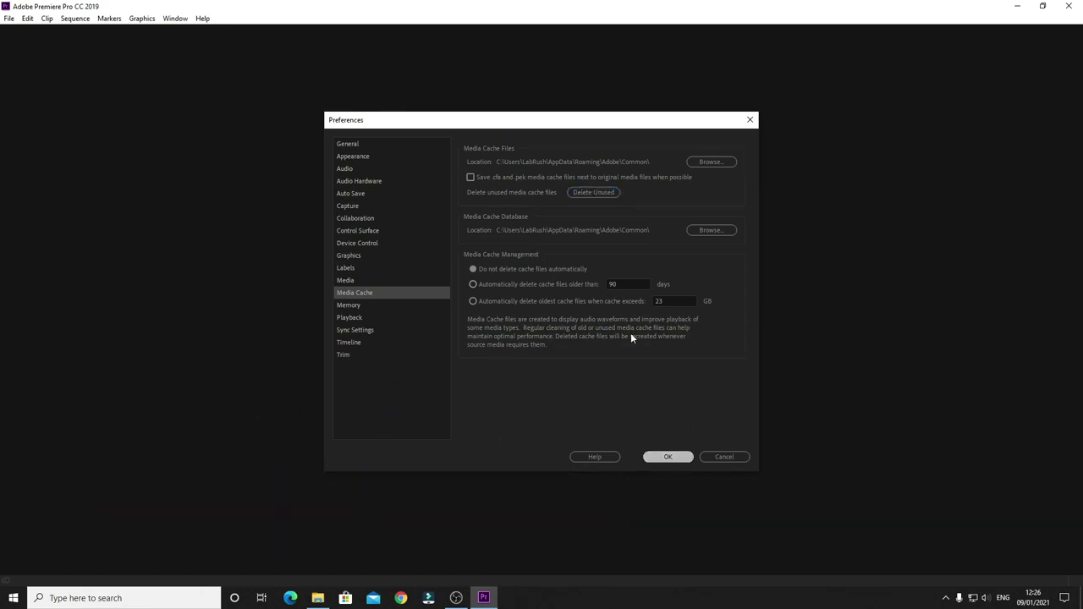